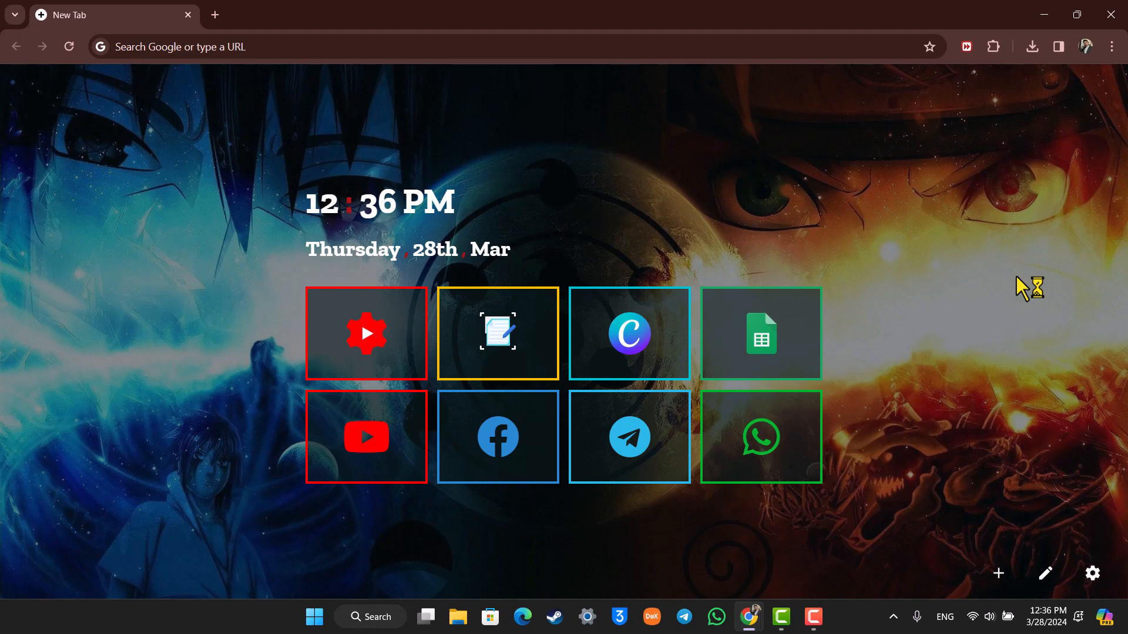
Navigate the tab to web.telegram.org to load Telegram Web's login page.
click(327, 47)
text(web)
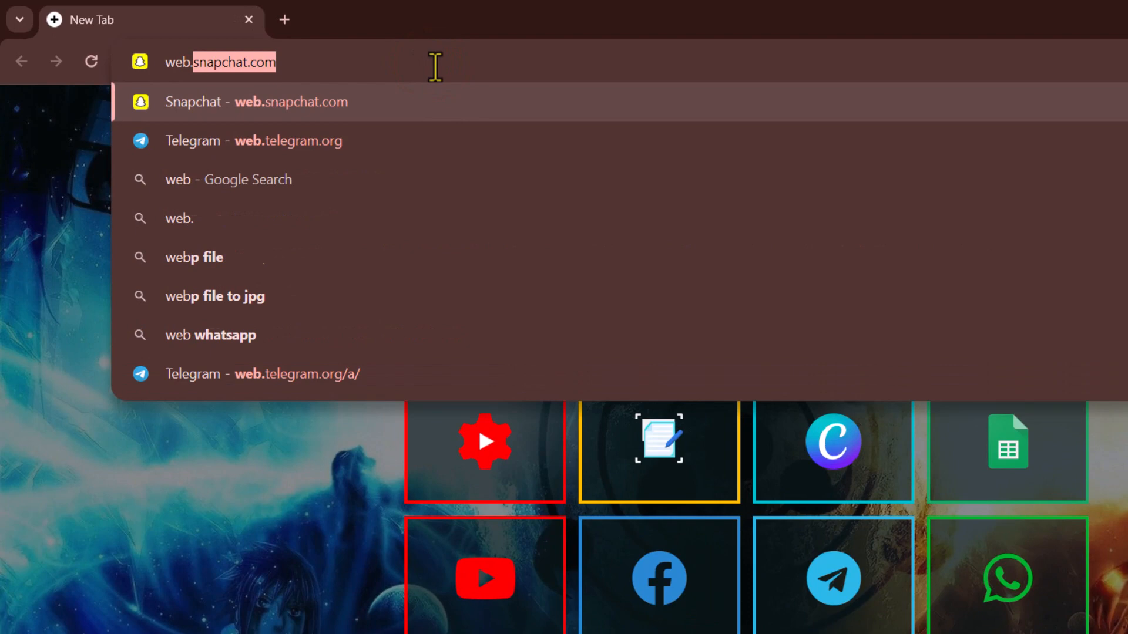
text(.telegram.org)
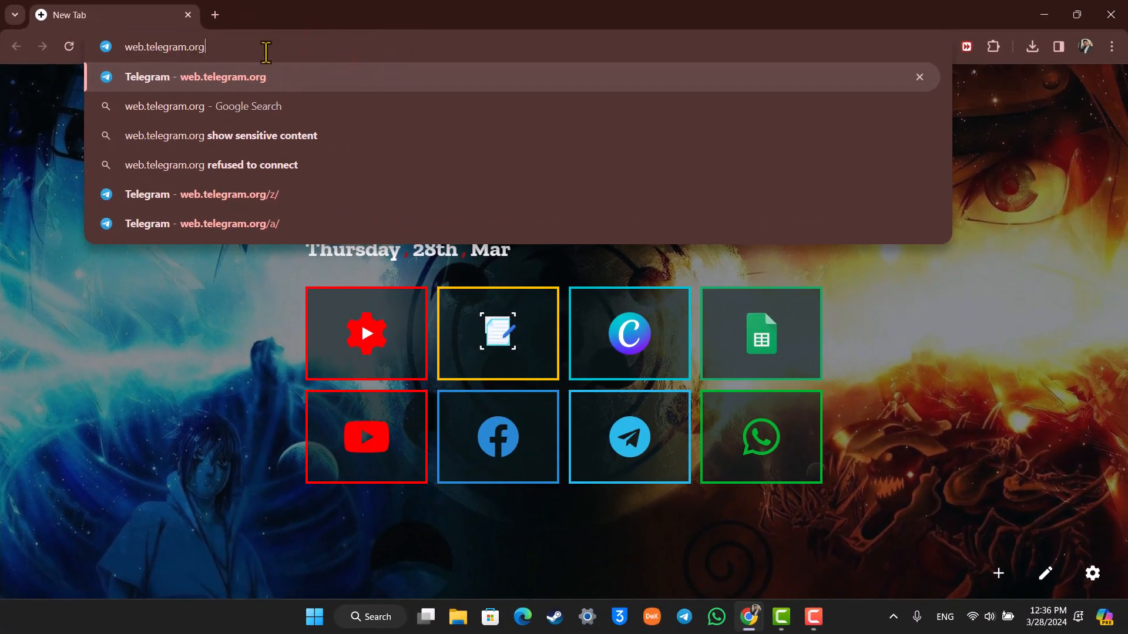
key(Return)
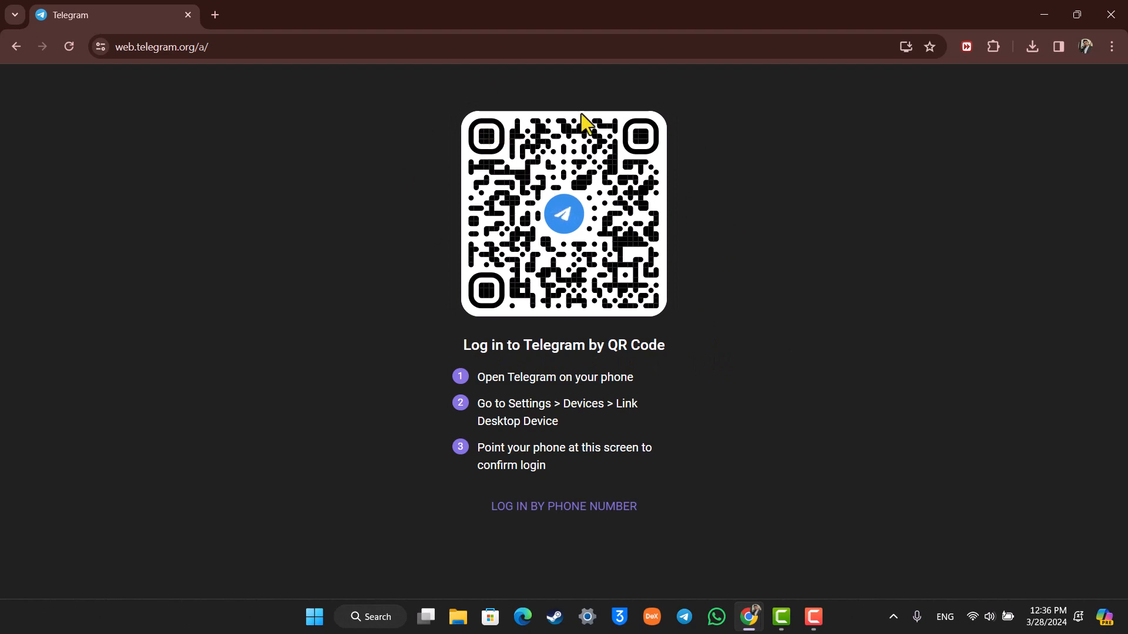
click(575, 508)
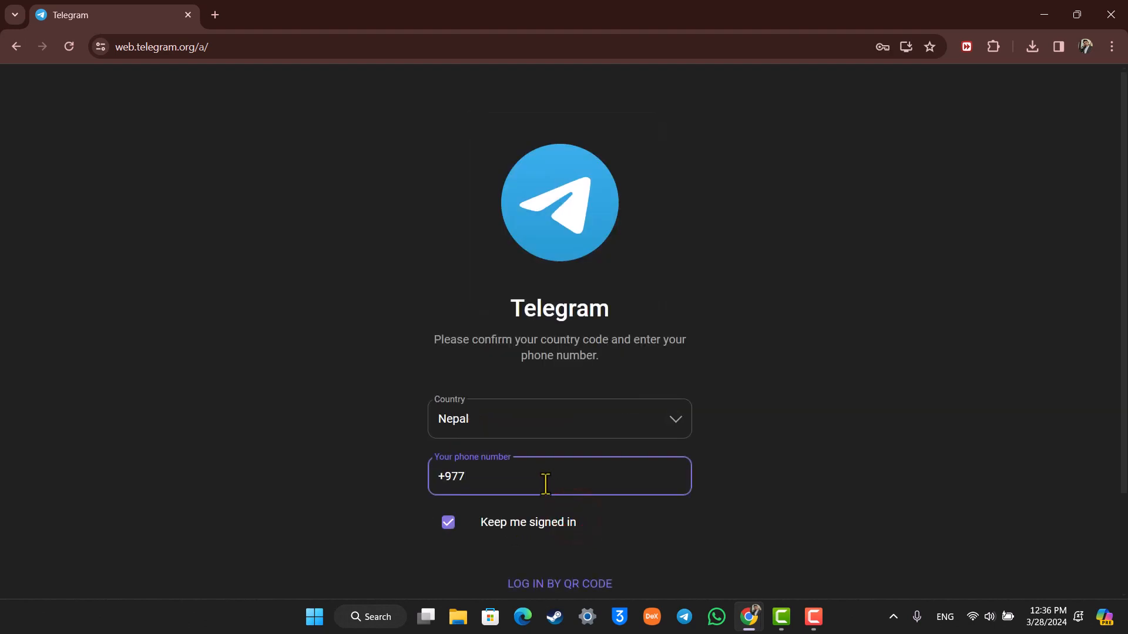
text( 98 41)
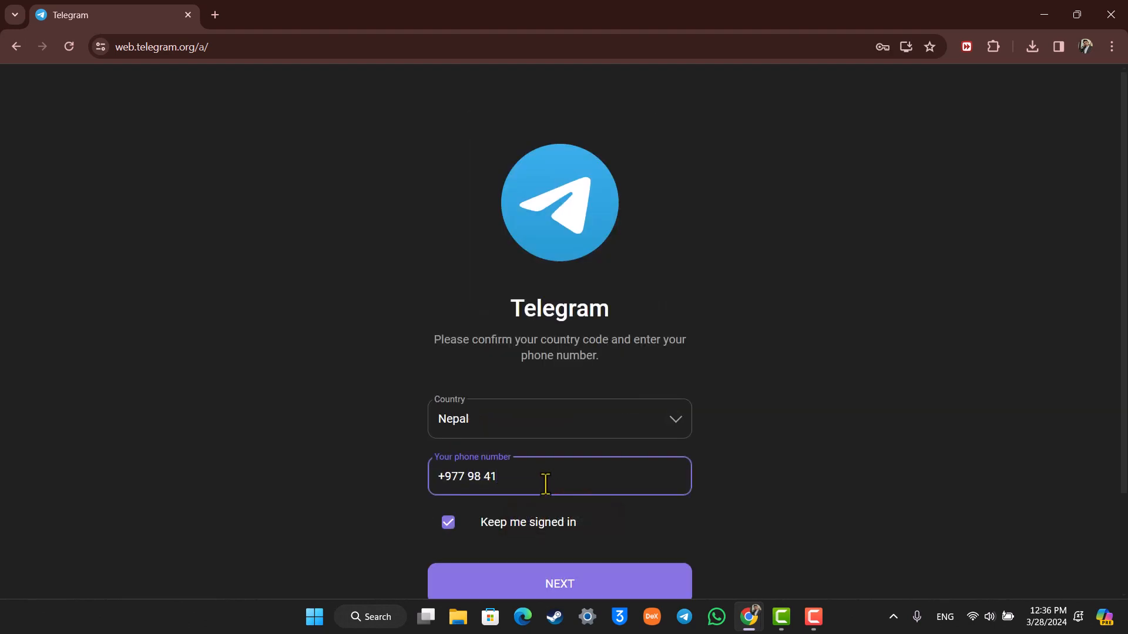
text(00 0)
text(00)
scroll(582, 520, down, 2)
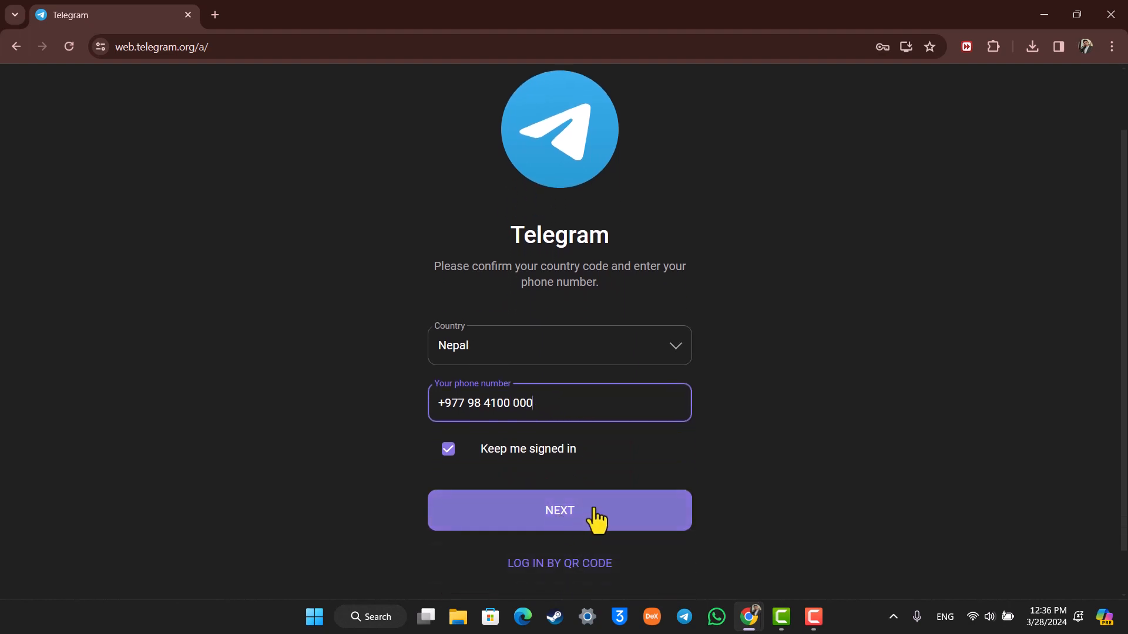